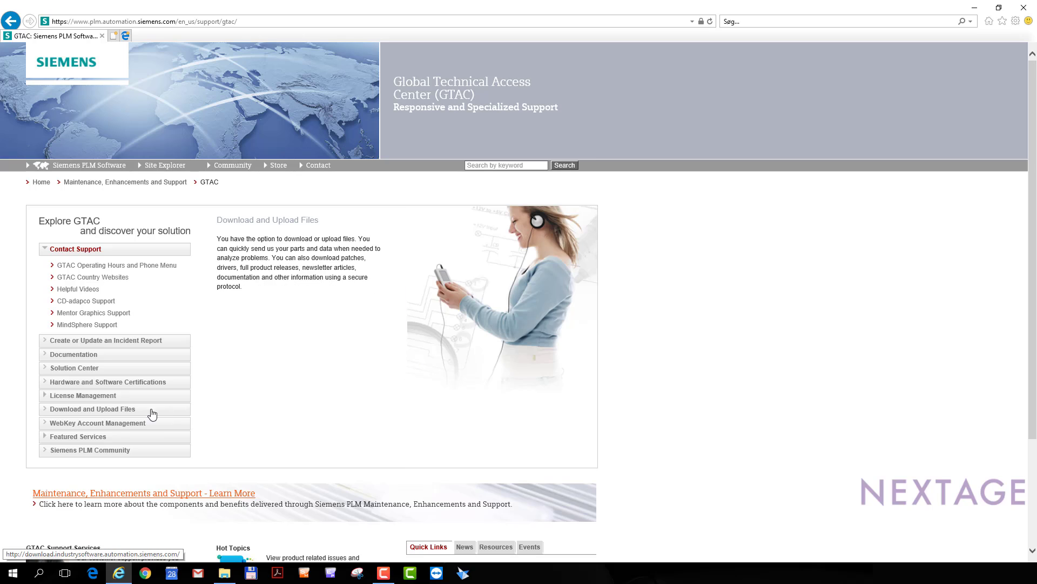
- Sign in to GTAC's Download and Upload Files area with the WebKey username and password
left_click(123, 414)
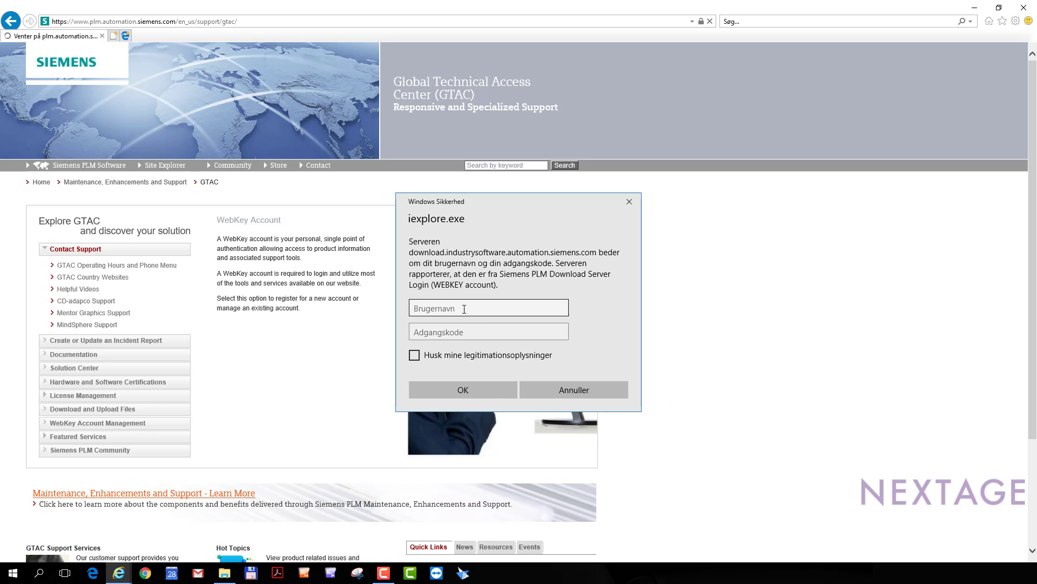
left_click(463, 309)
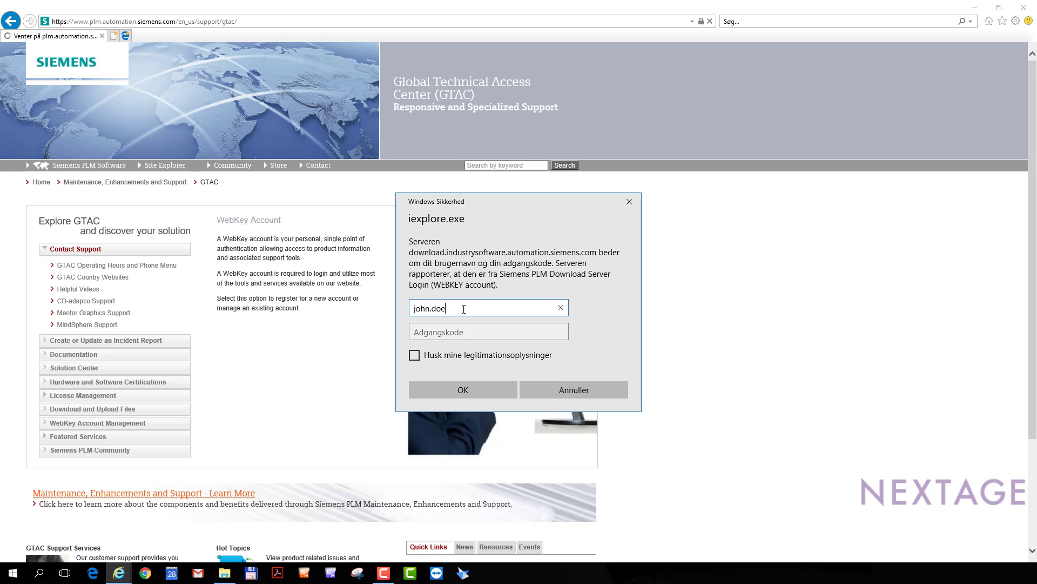
key("Tab")
type("*********")
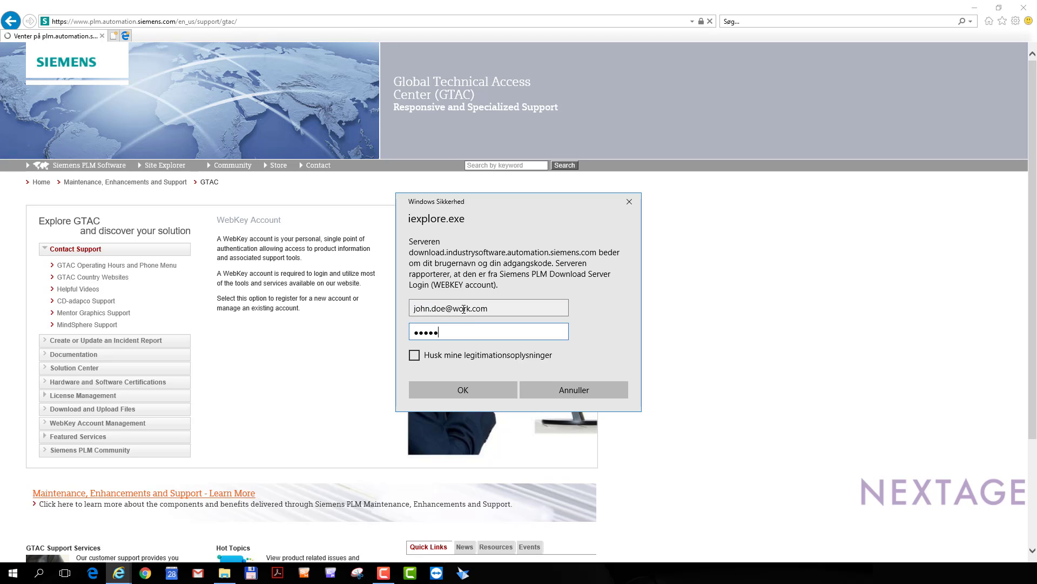
left_click(464, 388)
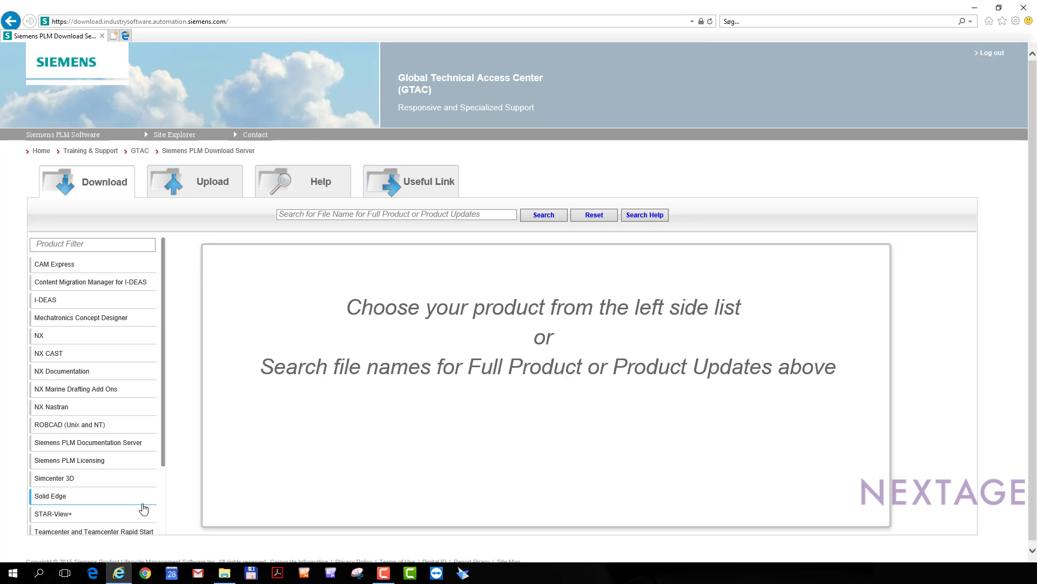
- Browse Solid Edge > Full products > Windows (64-bit) > ST10 and request Solid_Edge_DVD_ENGLISH__ST10.exe
left_click(50, 496)
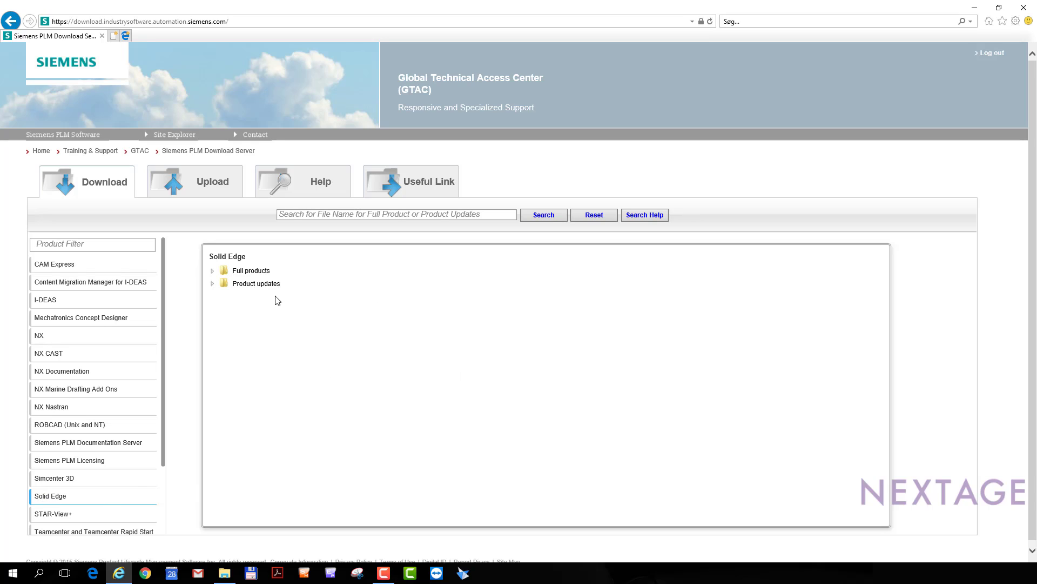
left_click(214, 273)
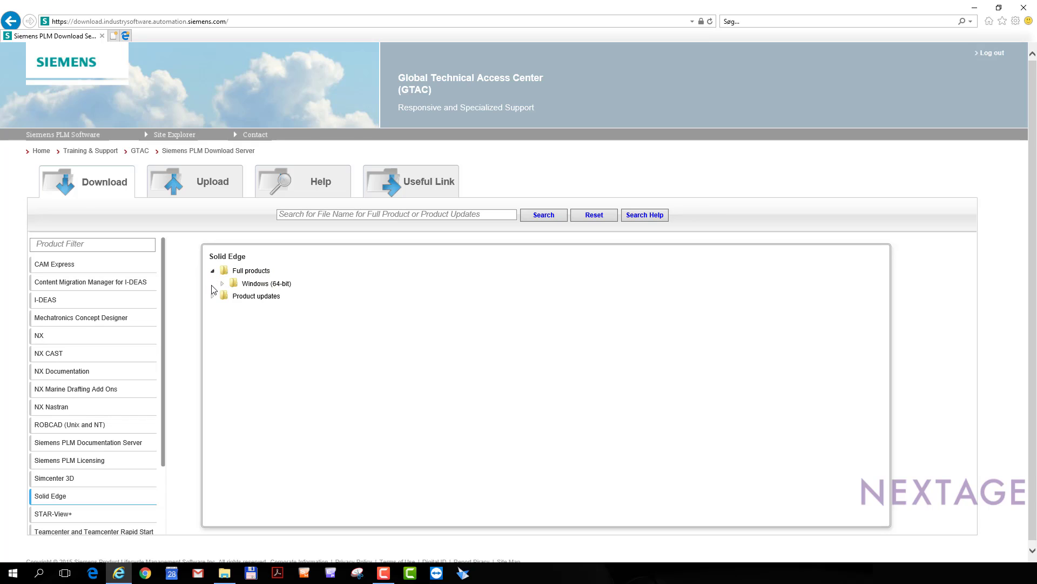
left_click(222, 286)
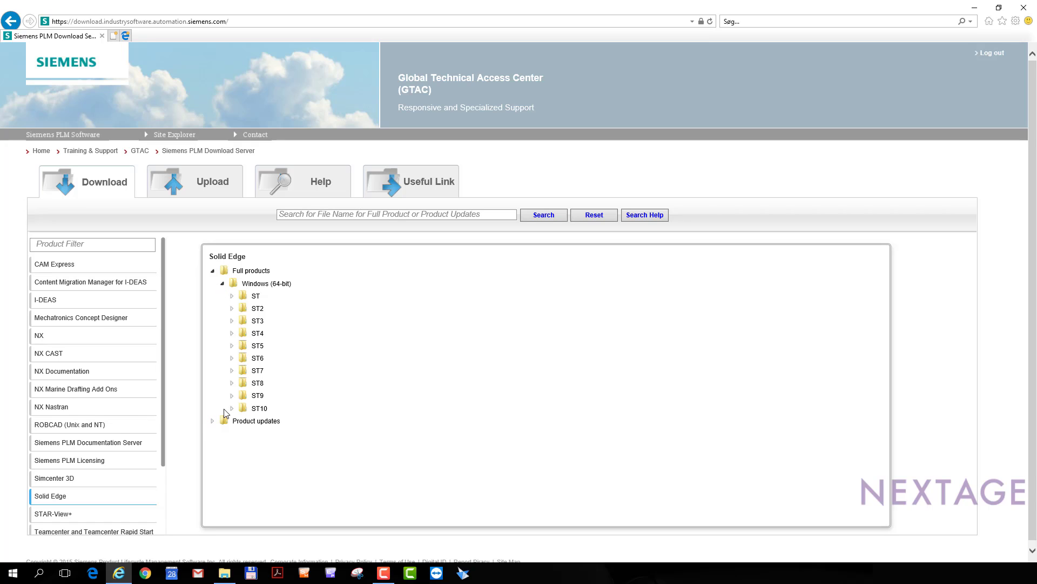
left_click(232, 409)
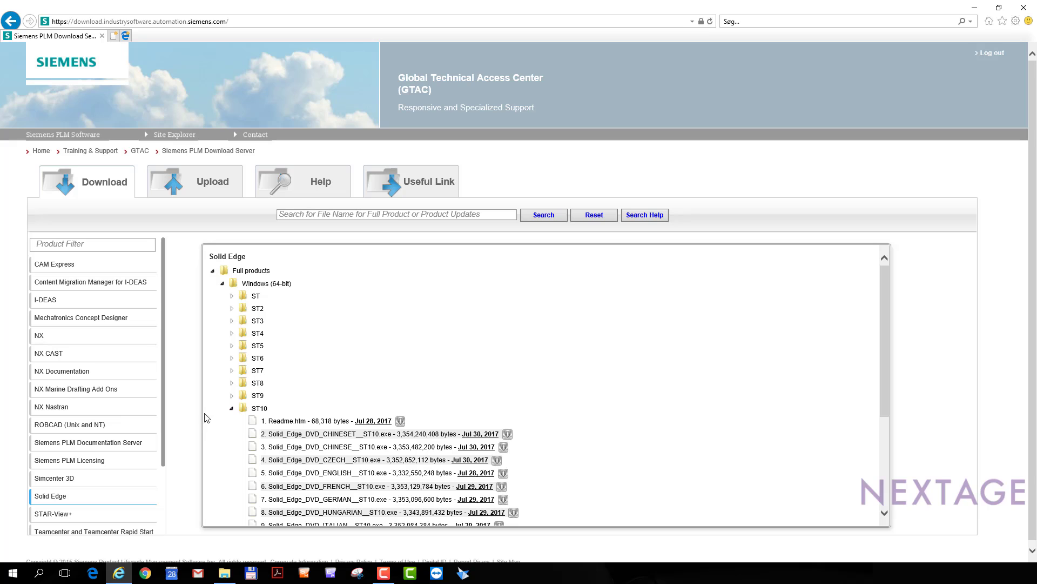
scroll(225, 433, "down", 3)
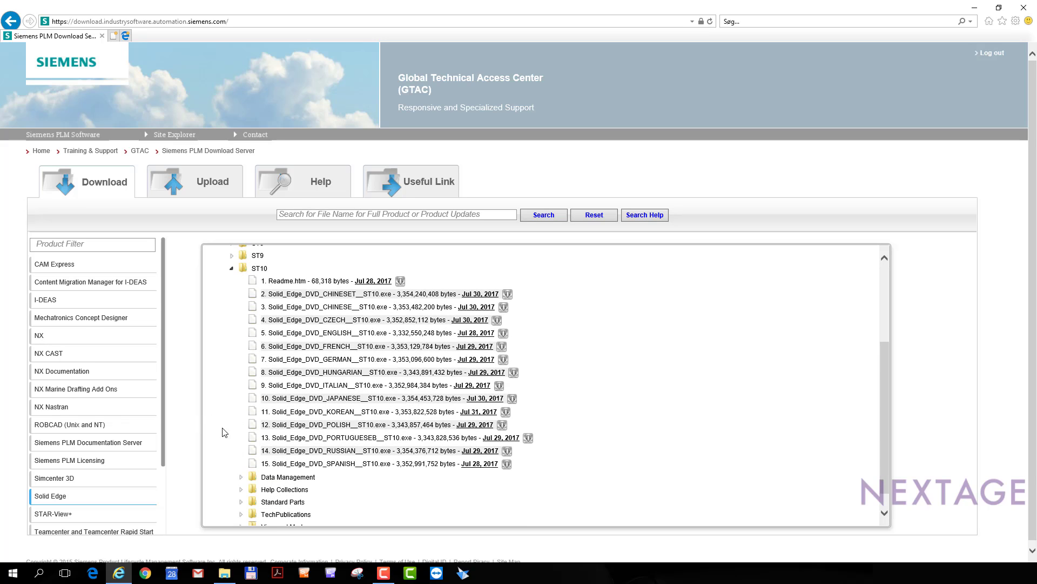
left_click(367, 334)
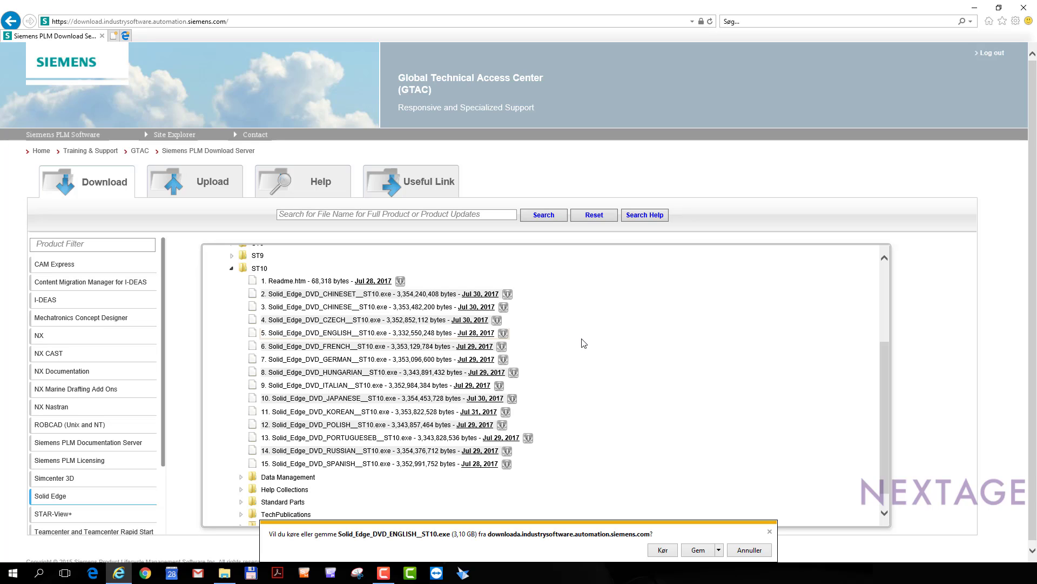
- Save Solid_Edge_DVD_ENGLISH__ST10.exe from the download bar and let it finish downloading
left_click(698, 550)
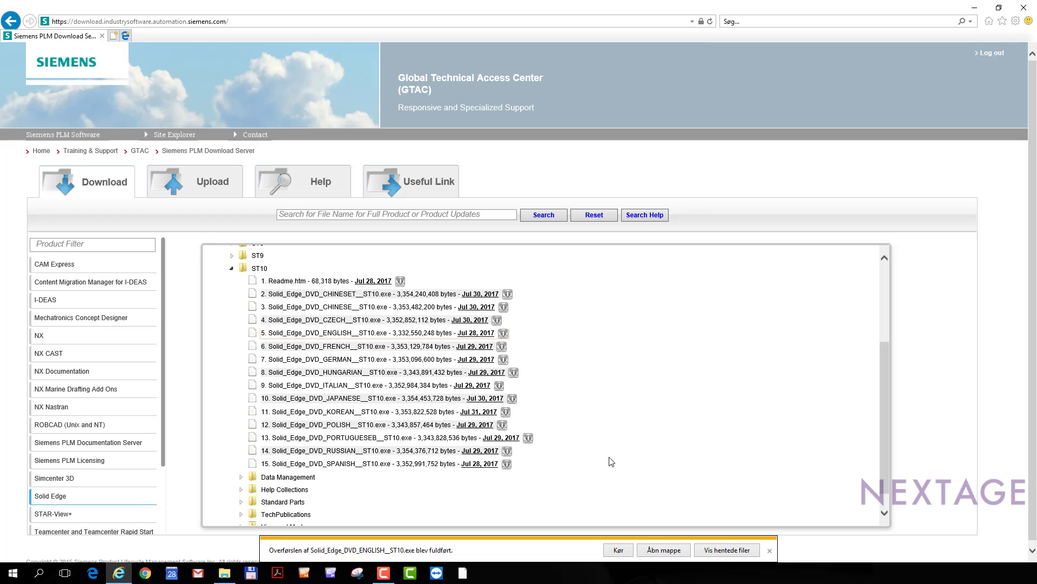
- Run Solid_Edge_DVD_ENGLISH__ST10.exe from the Overførsler (Downloads) folder to extract and launch it
left_click(664, 550)
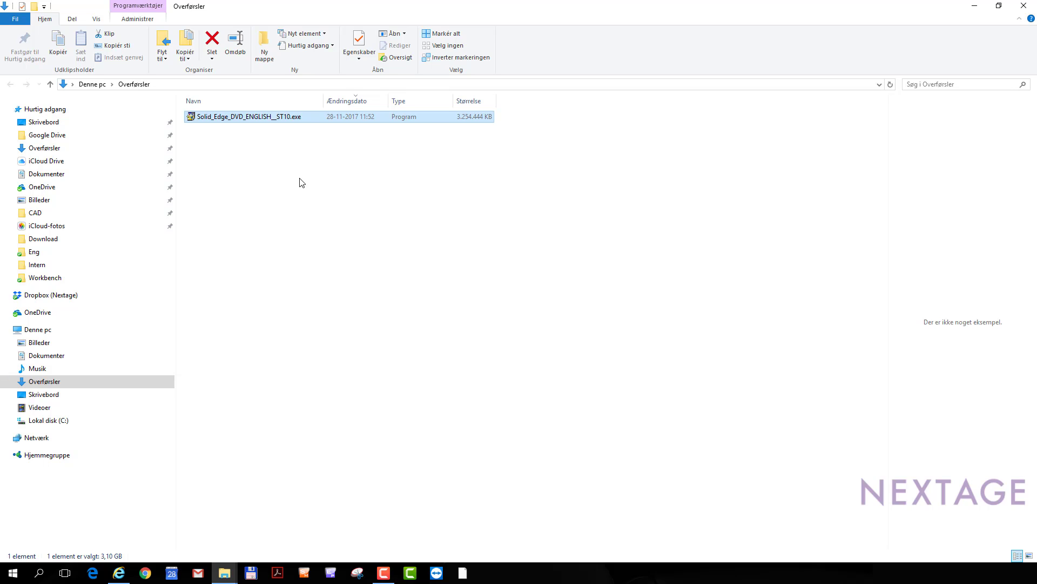
double_click(258, 118)
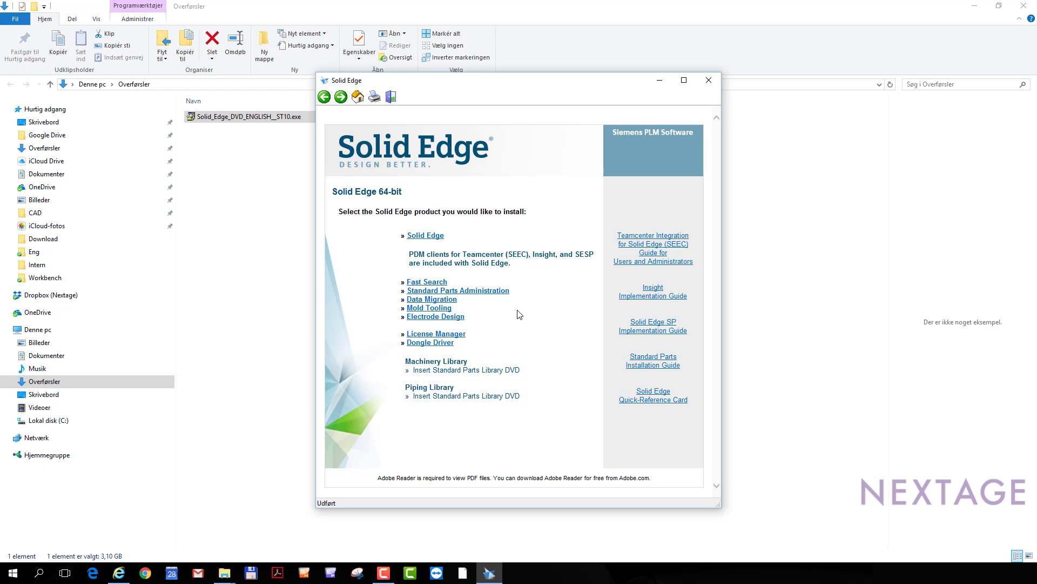
- Start the Solid Edge setup with organization Nextage, ISO Metric standard, and license terms accepted
left_click(426, 235)
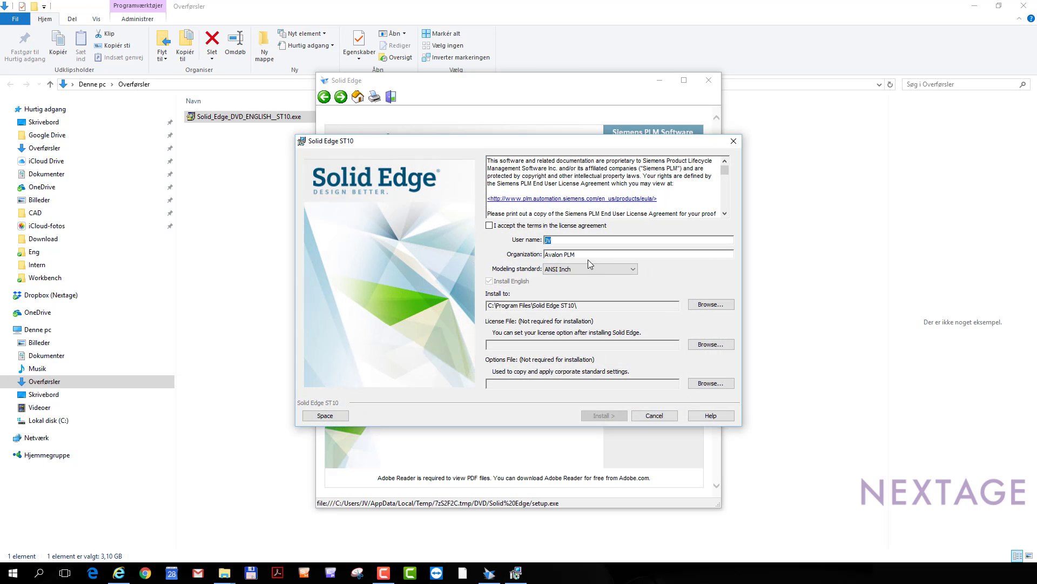
key("Tab")
type("Nextage")
key("Tab")
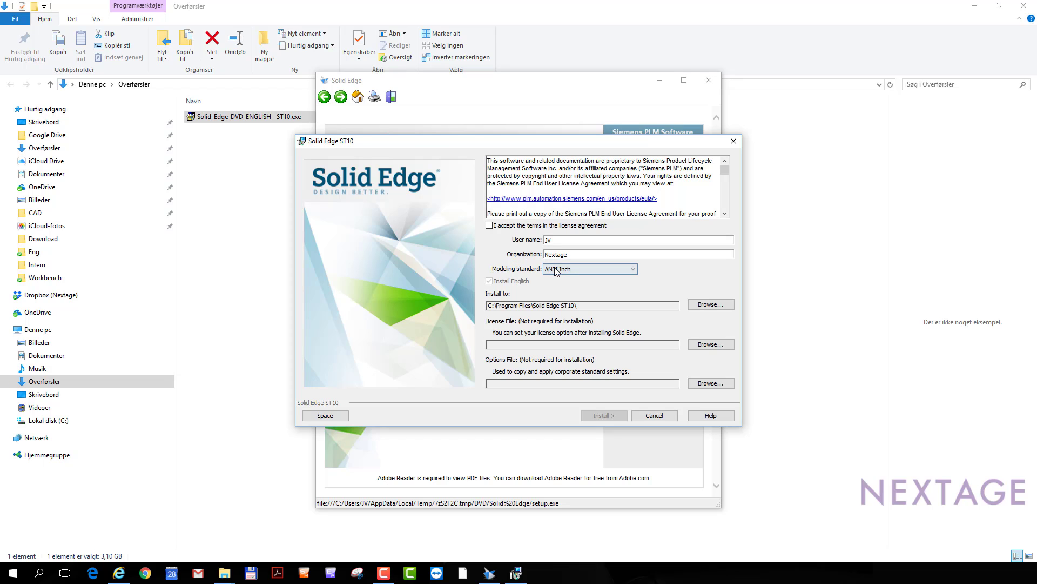
left_click(606, 272)
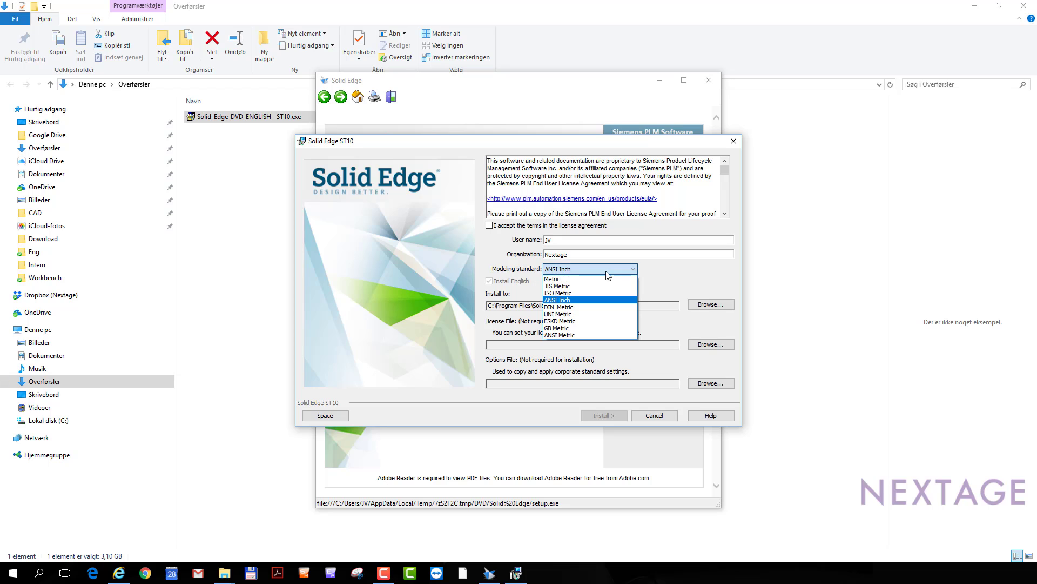
left_click(581, 294)
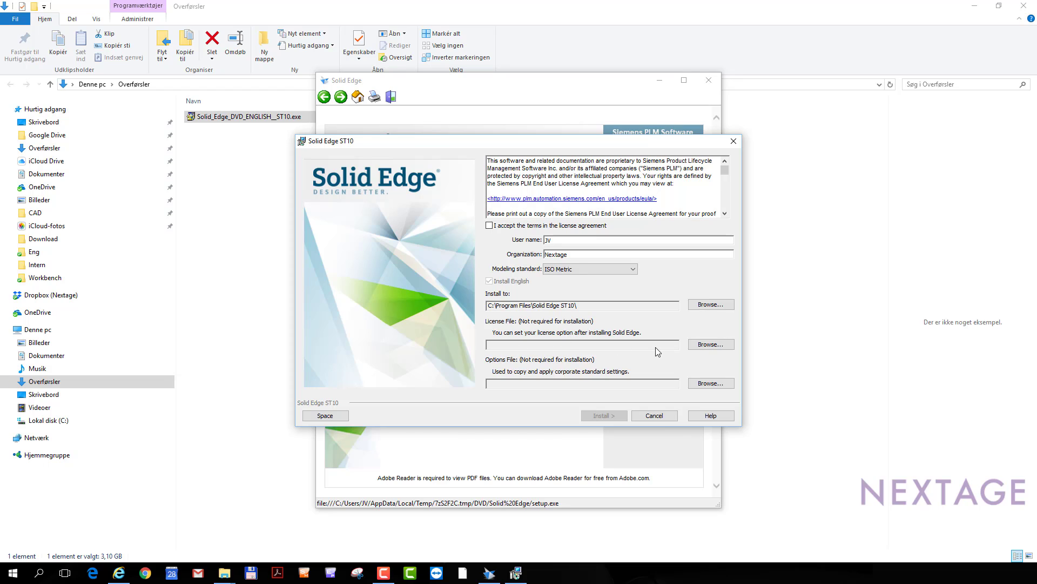
left_click(489, 226)
- Install Solid Edge ST10 to C:\Program Files\Solid Edge ST10\ and finish the InstallShield wizard
left_click(609, 417)
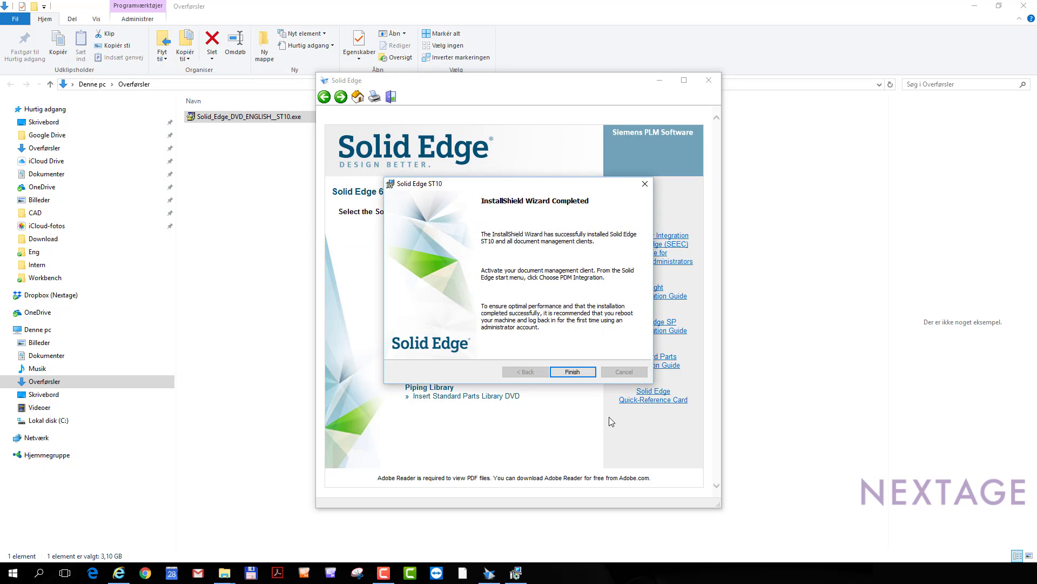
left_click(572, 371)
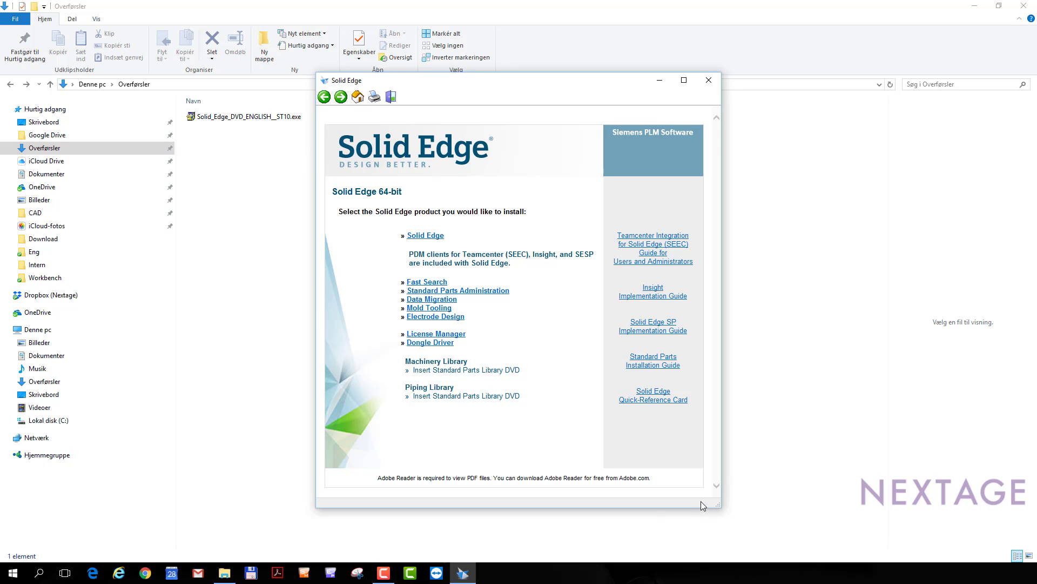
- Move the DVD folder from %temp%\7zSF21.tmp into Overførsler (Downloads)
left_click(264, 172)
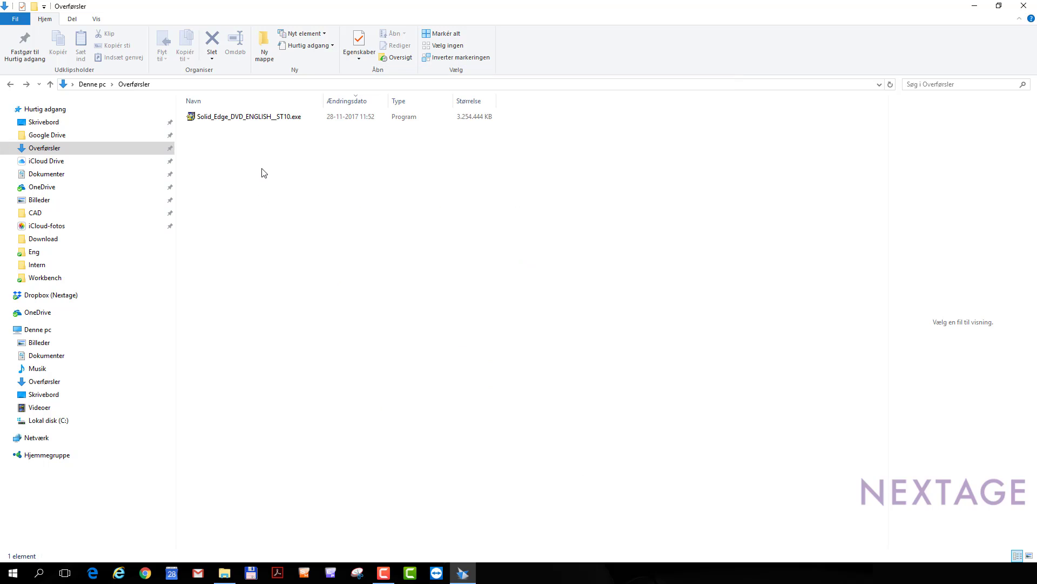
left_click(263, 85)
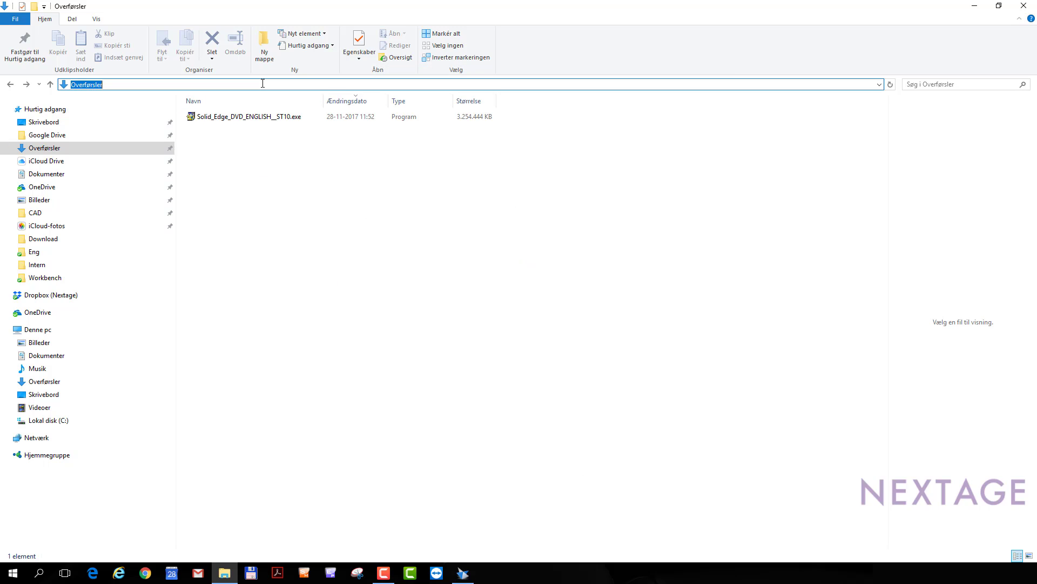
type("%temp%")
key("Return")
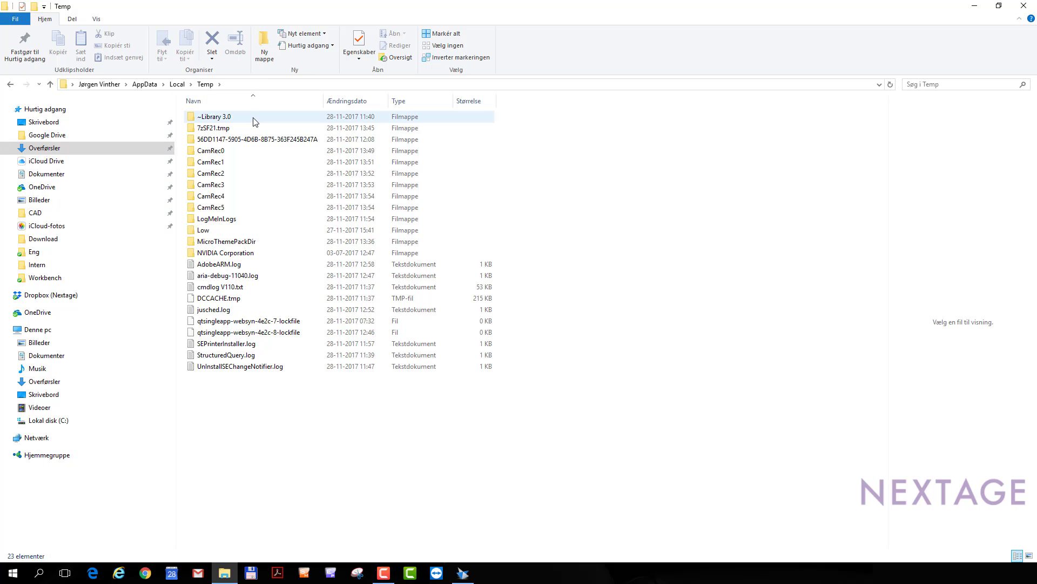
left_click(244, 132)
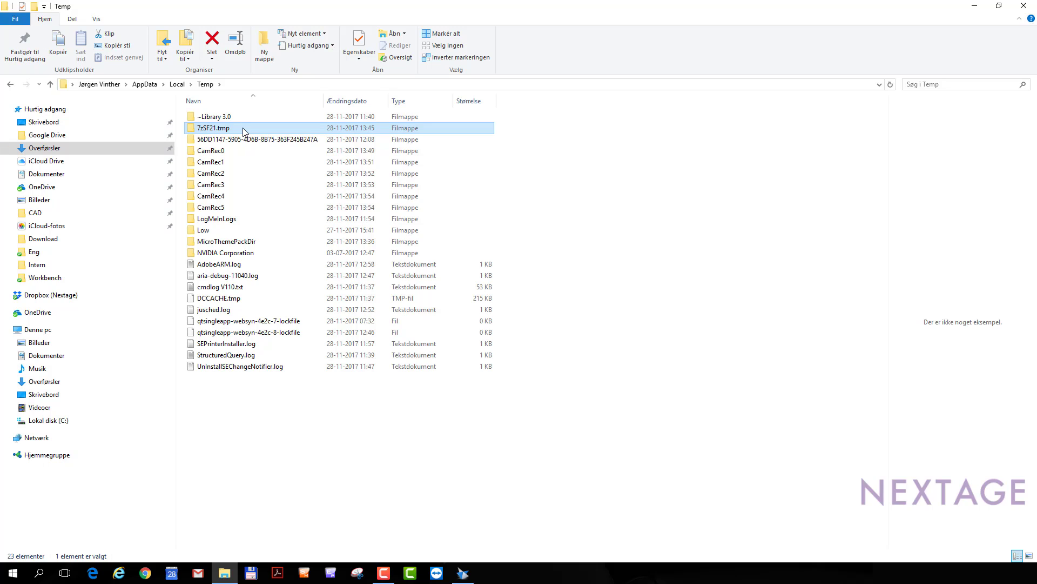
double_click(244, 132)
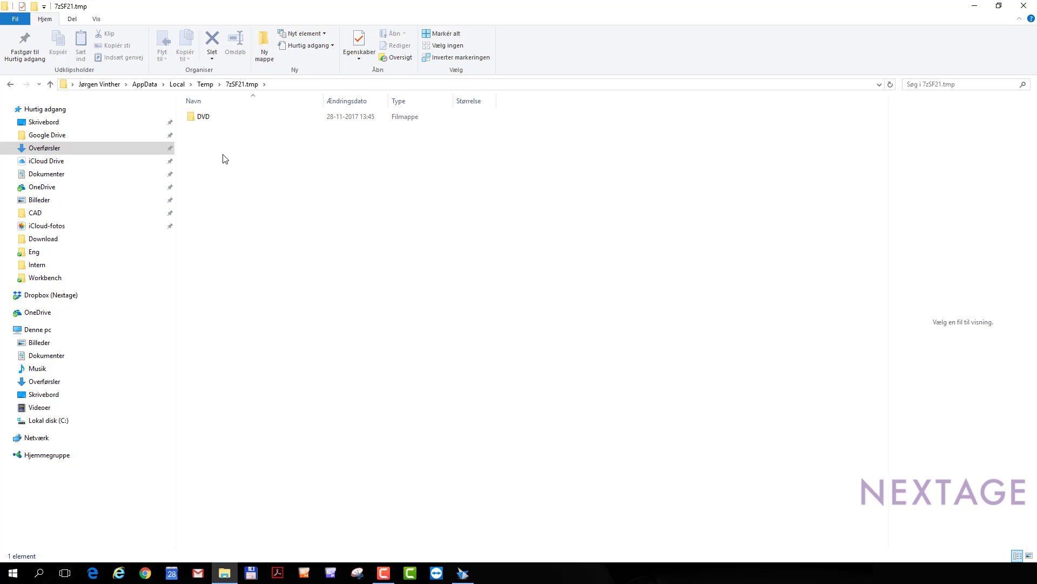
left_click(204, 120)
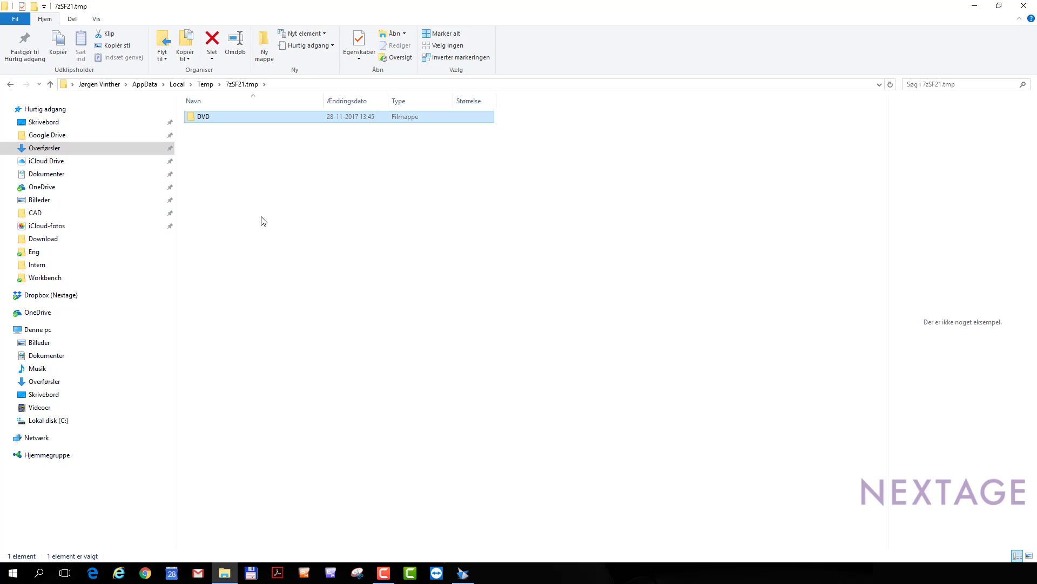
left_click(49, 149)
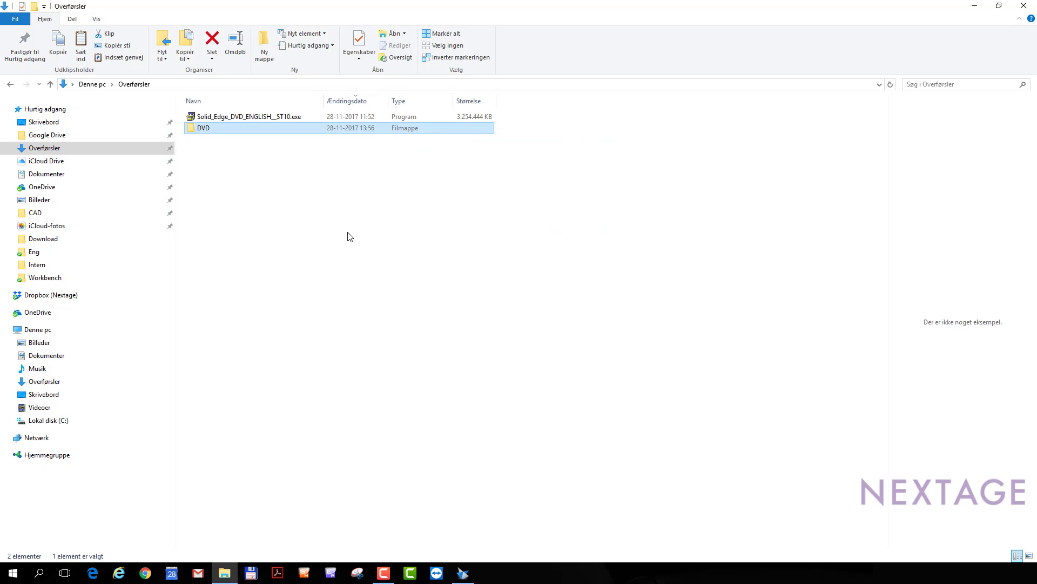
- Open the DVD folder in Downloads, close the old Solid Edge window, and run autostart.exe
double_click(222, 130)
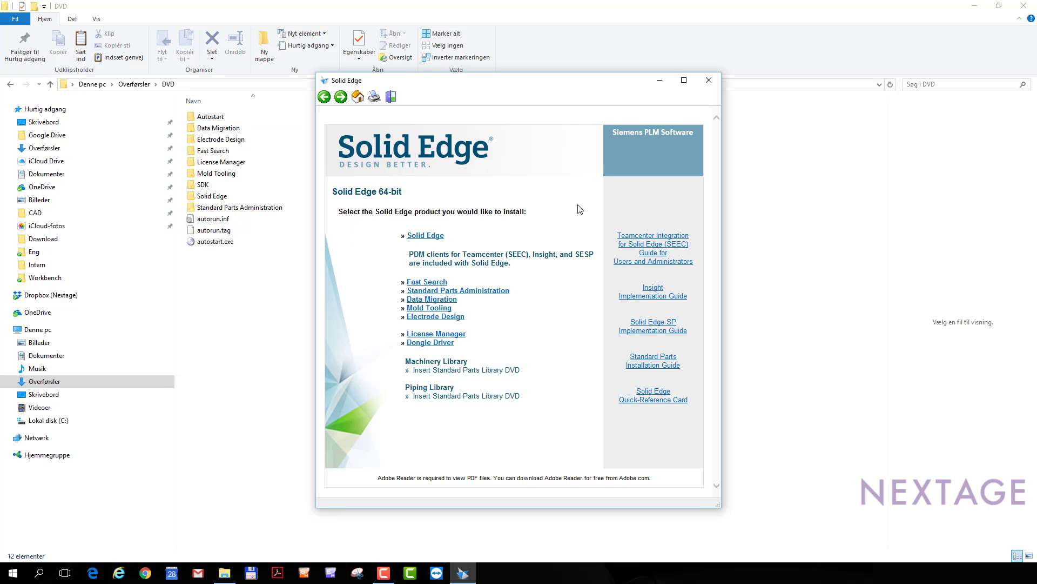
left_click(714, 79)
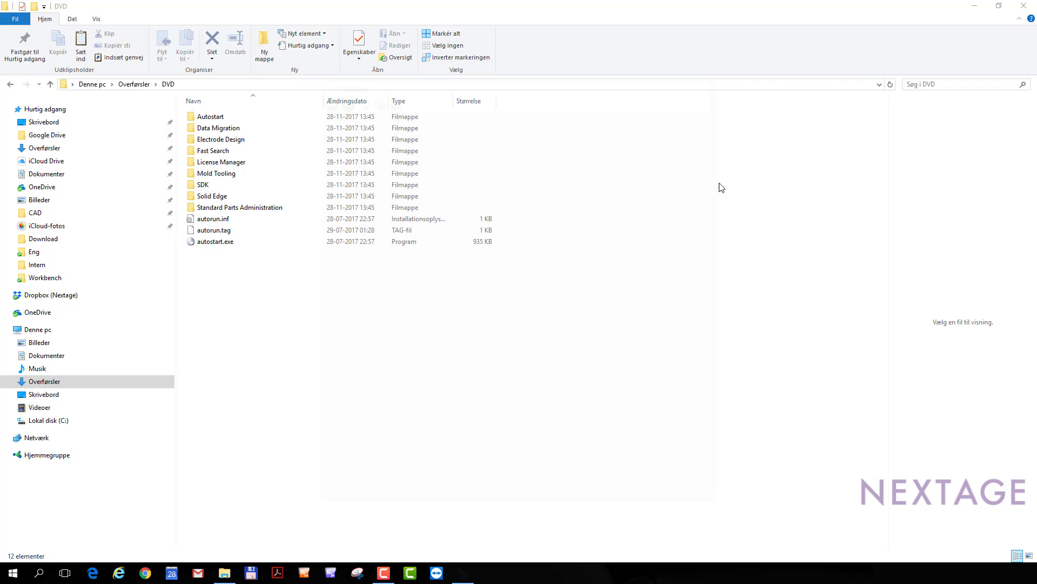
left_click(282, 327)
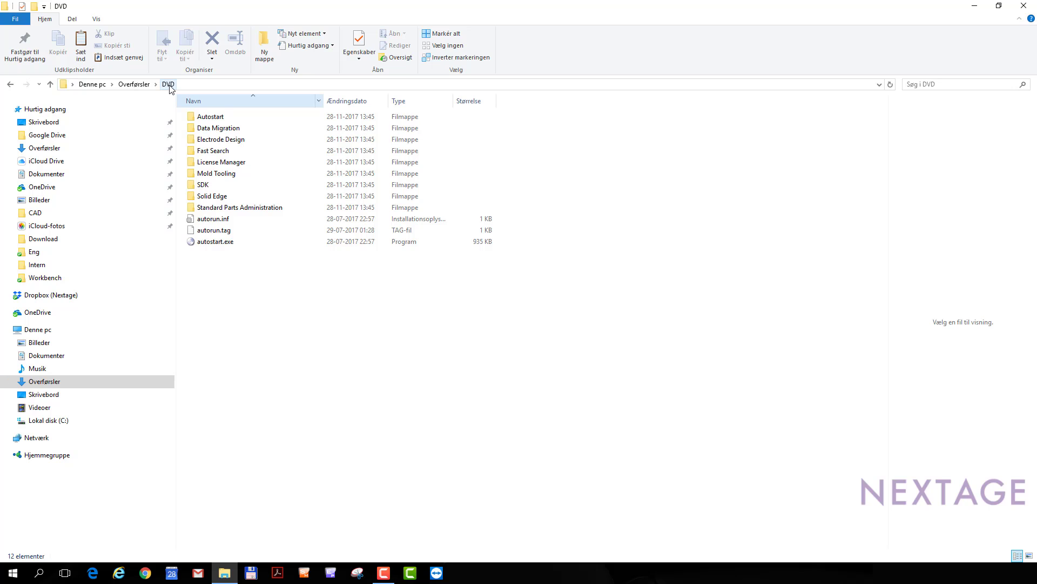
double_click(219, 242)
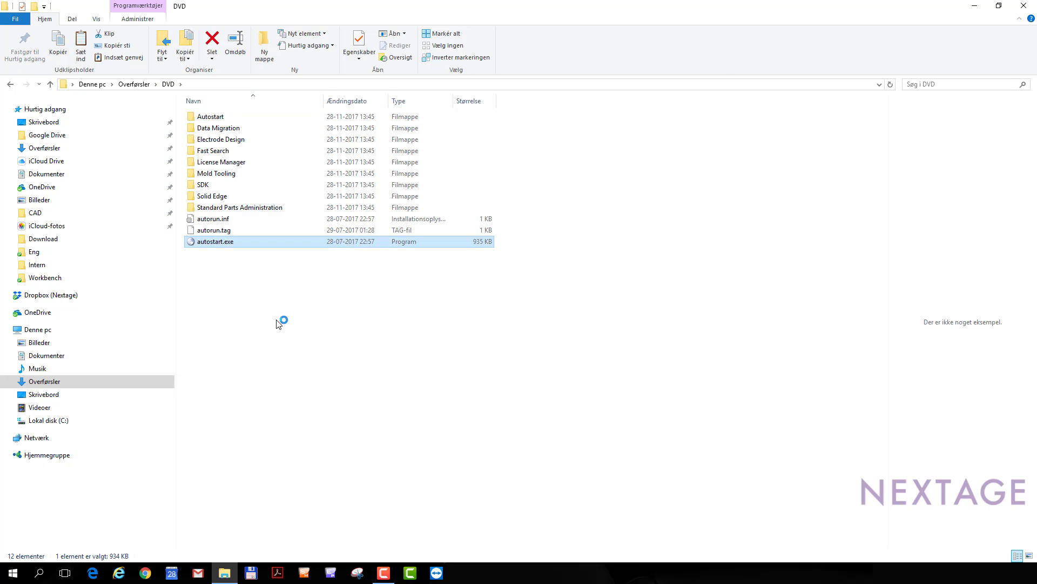